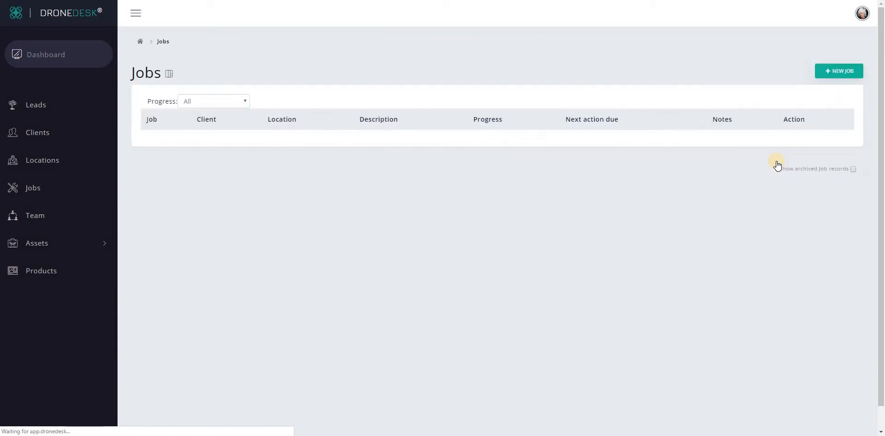
# Start a new job with reference 'Job One' and review the Status and Job progress options
pyautogui.click(835, 70)
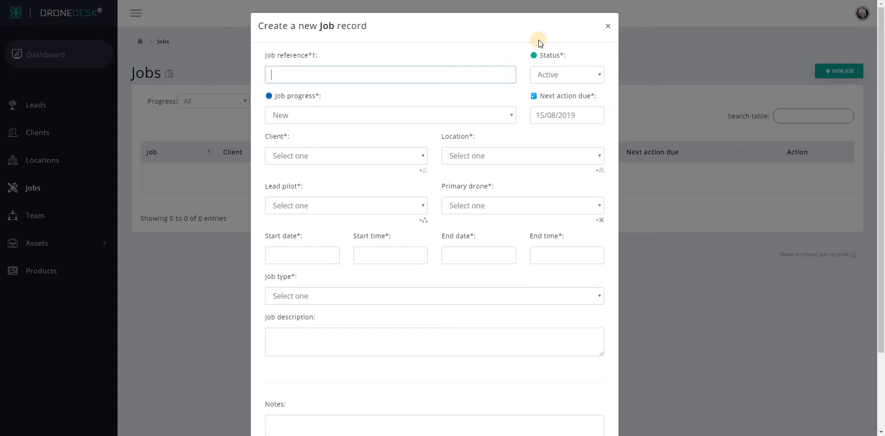
pyautogui.write('Job One')
pyautogui.click(550, 76)
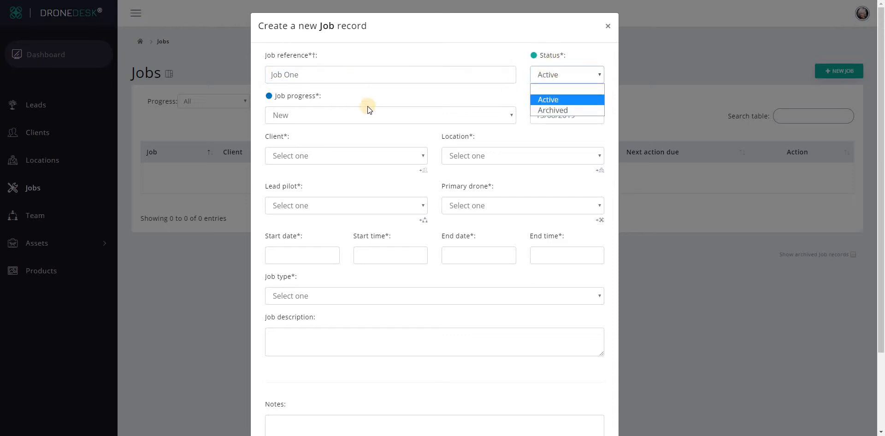
pyautogui.click(337, 114)
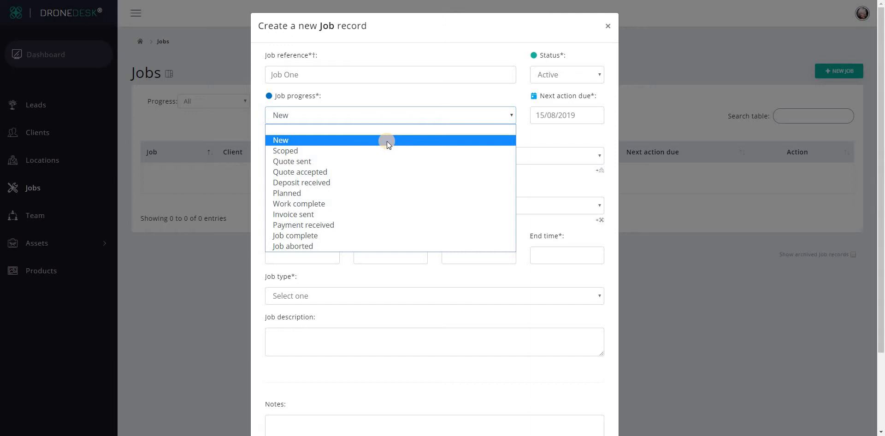
pyautogui.click(382, 140)
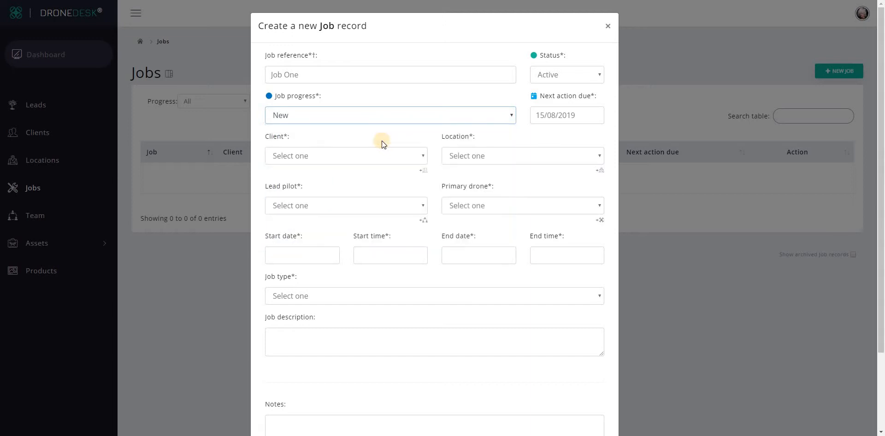
pyautogui.click(583, 115)
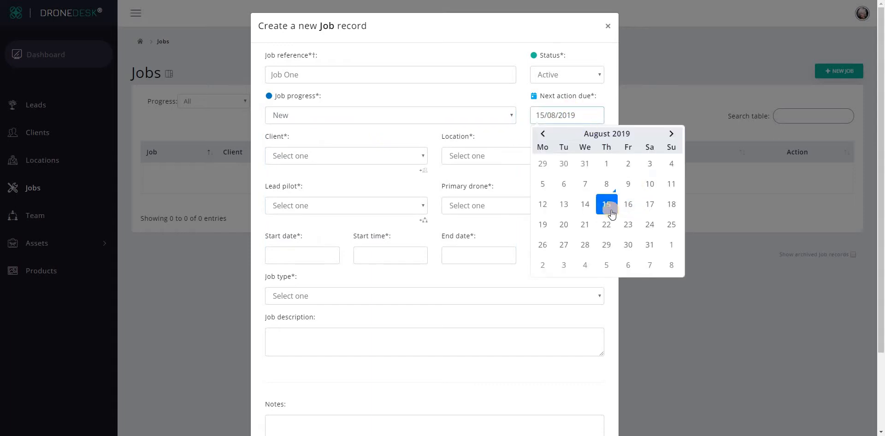
pyautogui.click(340, 173)
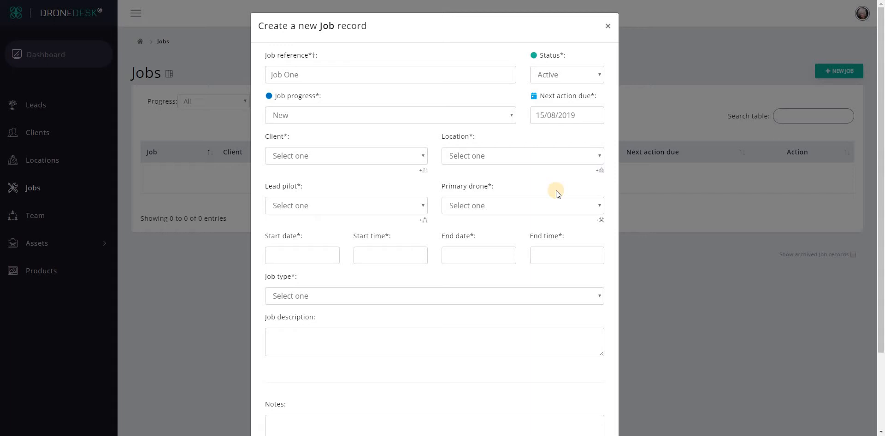
# Set client Estate agent 2, Location 1 and a lead pilot, leaving Primary drone unset
pyautogui.click(475, 154)
pyautogui.click(466, 180)
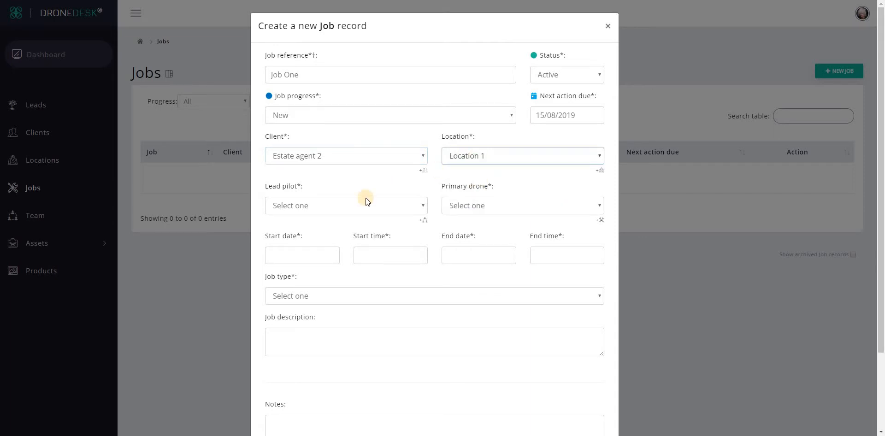
pyautogui.click(323, 208)
pyautogui.click(320, 241)
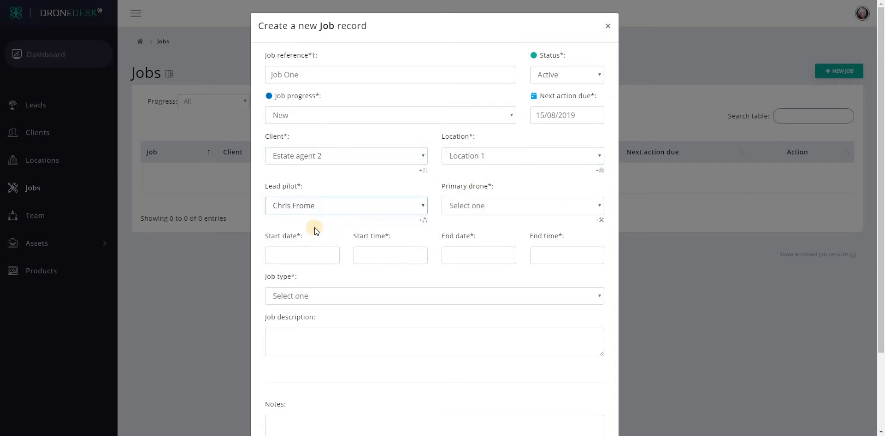
pyautogui.click(470, 204)
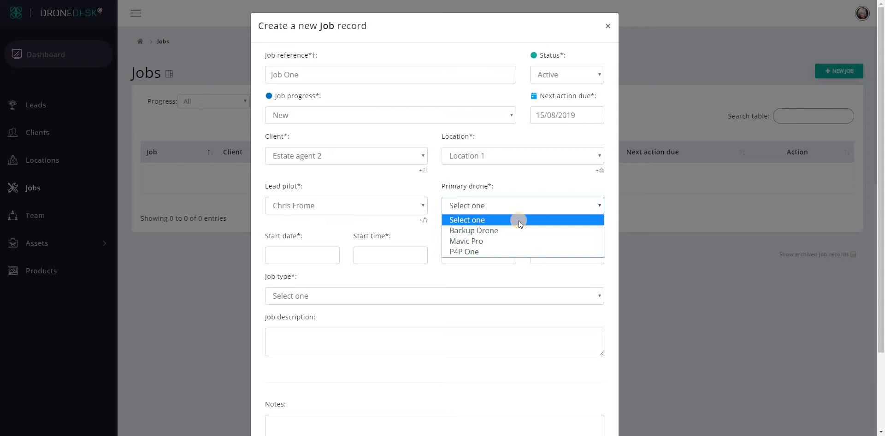
pyautogui.click(528, 185)
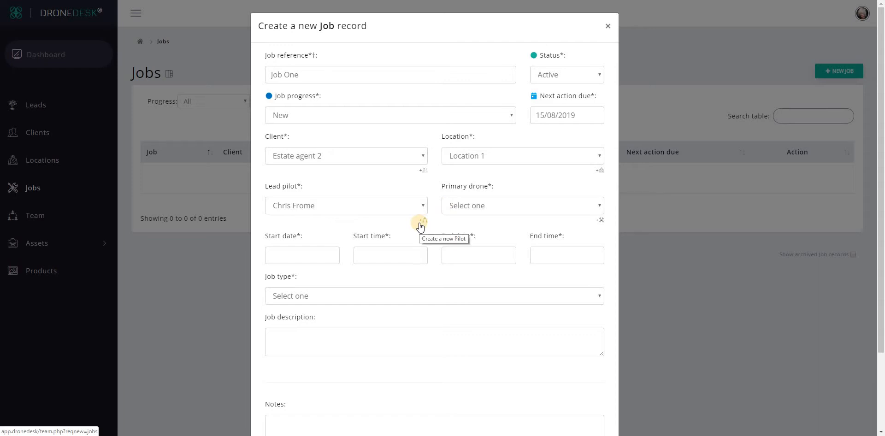
# Start a new drone with in-house ID 'MY NEW DRONE', acquired 08/08/2019
pyautogui.click(601, 222)
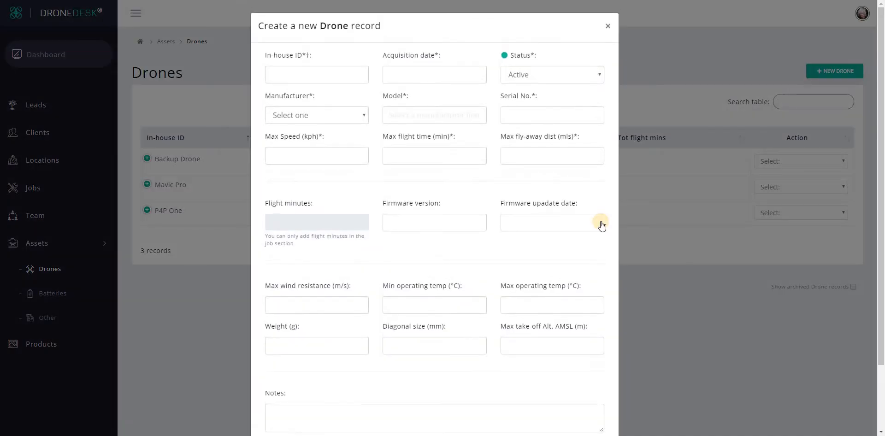
pyautogui.click(282, 74)
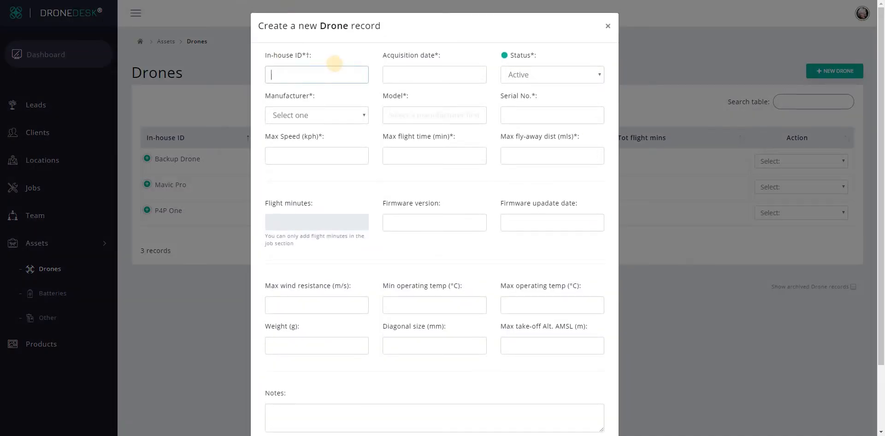
pyautogui.write('MY NEW DRONE')
pyautogui.click(423, 72)
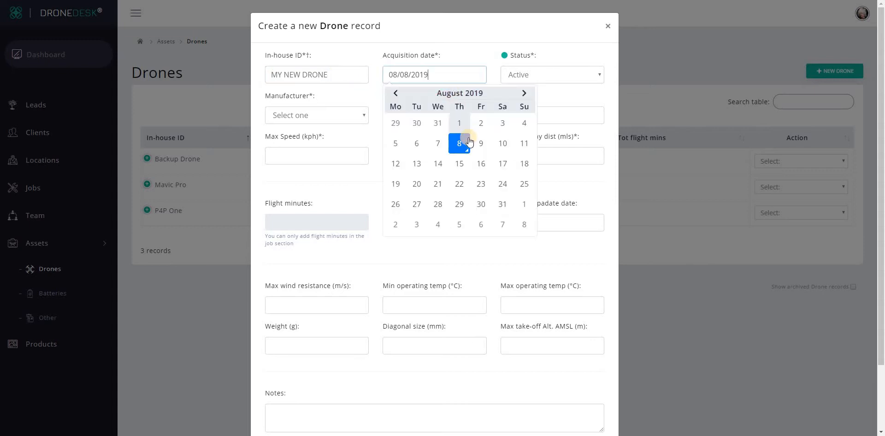
pyautogui.click(459, 145)
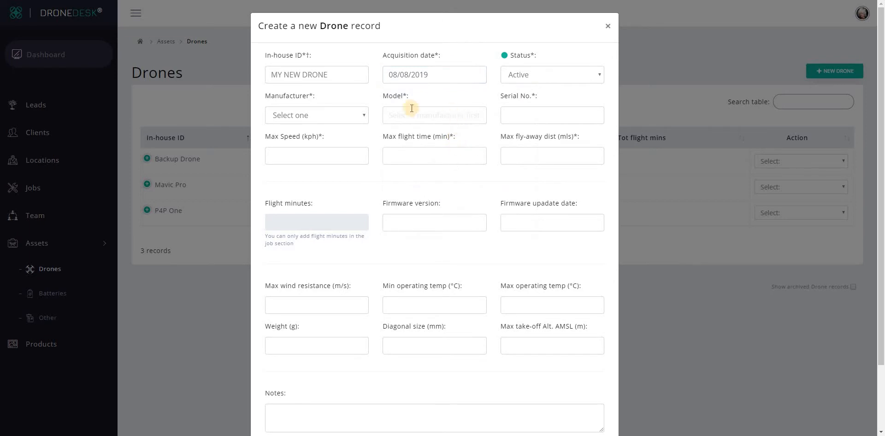
# Set manufacturer DJI, model Inspire 2 and serial F786876, then save the drone
pyautogui.click(322, 118)
pyautogui.click(316, 140)
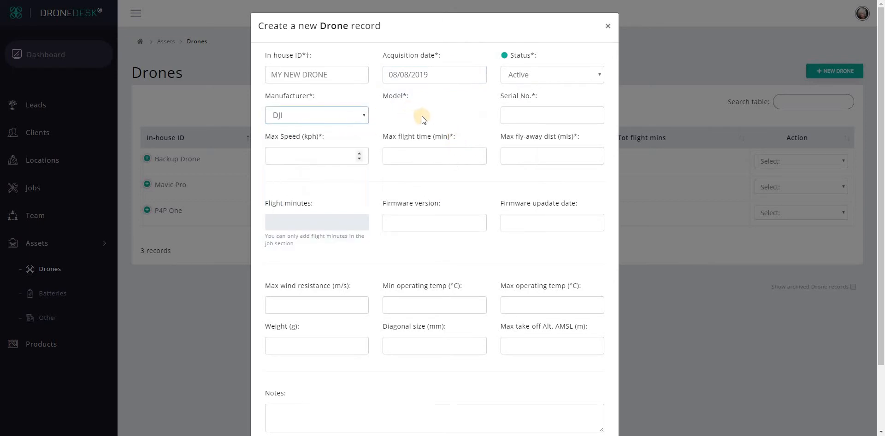
pyautogui.click(422, 117)
pyautogui.click(432, 204)
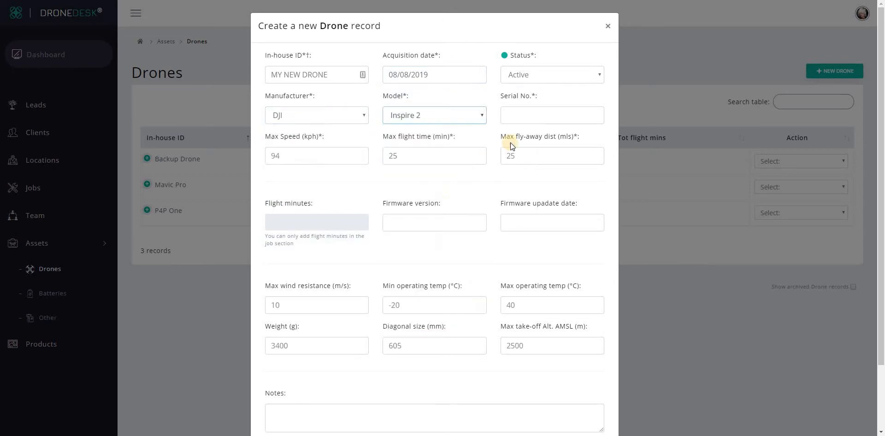
pyautogui.click(565, 116)
pyautogui.write('F786876')
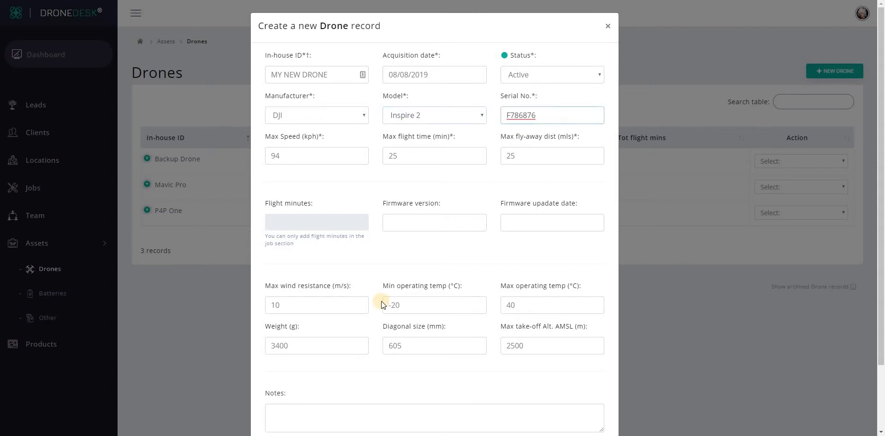
pyautogui.scroll(-1, 524, 377)
pyautogui.scroll(-1, 538, 412)
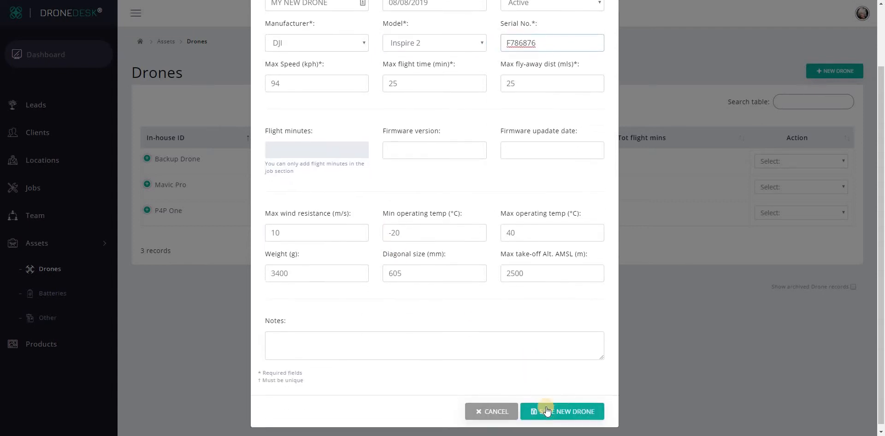
pyautogui.click(544, 409)
pyautogui.scroll(-1, 577, 400)
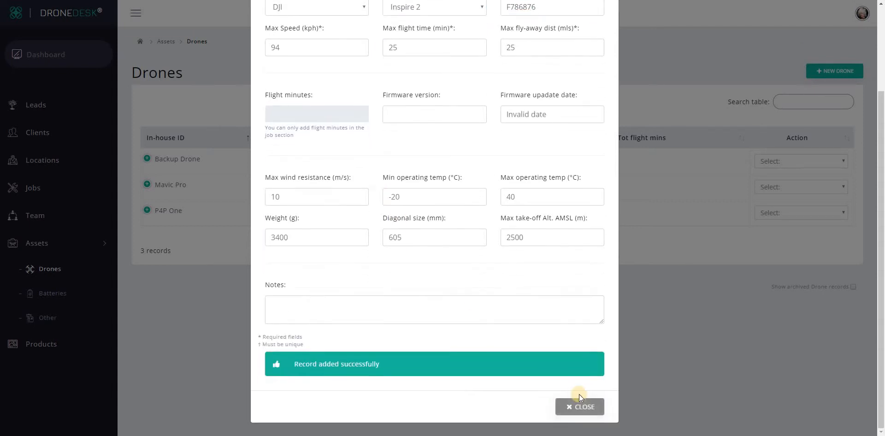
pyautogui.click(584, 406)
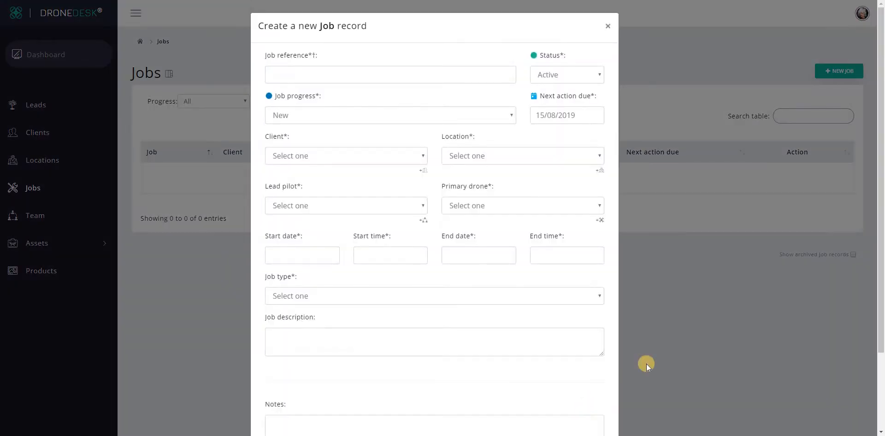
# Enter job reference 'Job One' with client Estate agent 2 and Location 1
pyautogui.click(334, 76)
pyautogui.write('Job ')
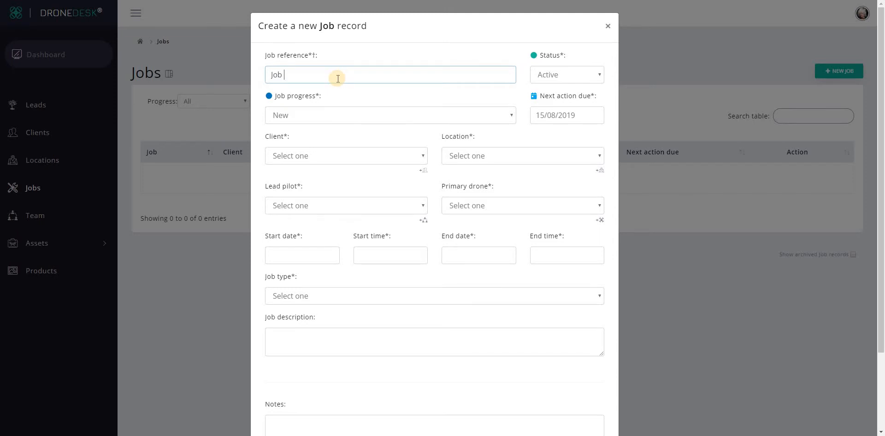
pyautogui.write('One')
pyautogui.press('Tab')
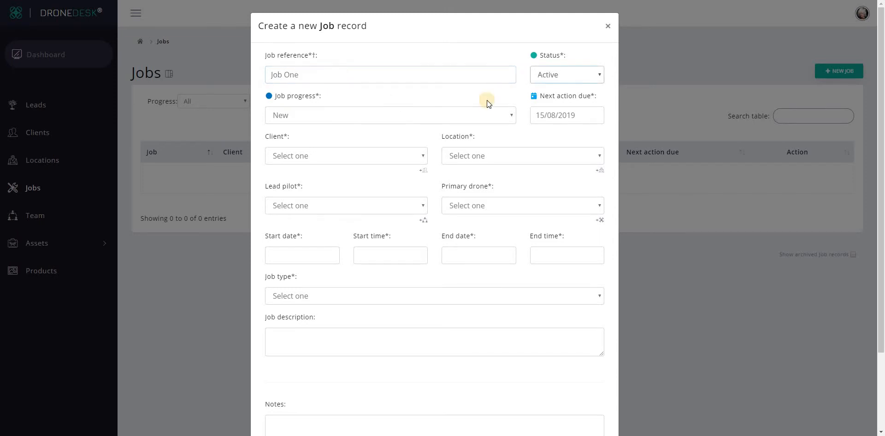
pyautogui.click(323, 154)
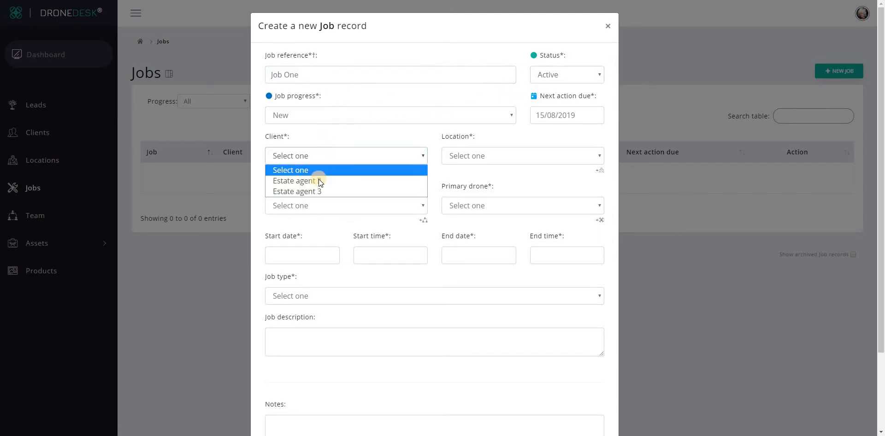
pyautogui.click(319, 192)
pyautogui.click(468, 156)
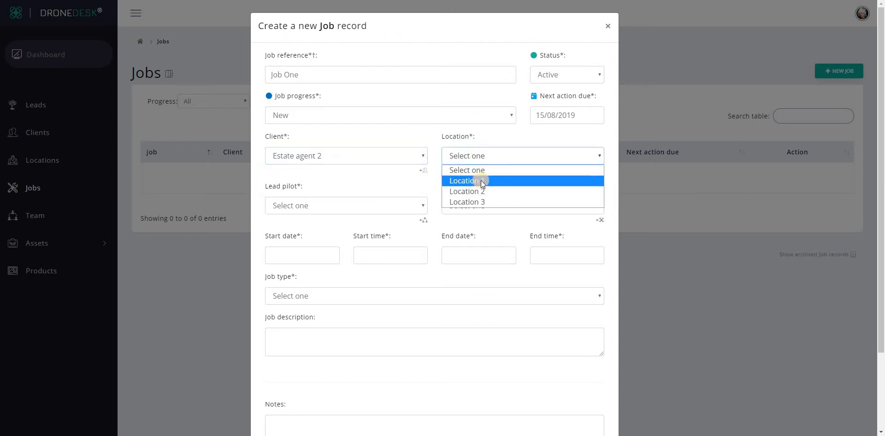
pyautogui.click(480, 181)
# Assign a lead pilot, make MY NEW DRONE the primary drone, and set end time 13:00
pyautogui.click(369, 206)
pyautogui.click(376, 240)
pyautogui.click(477, 207)
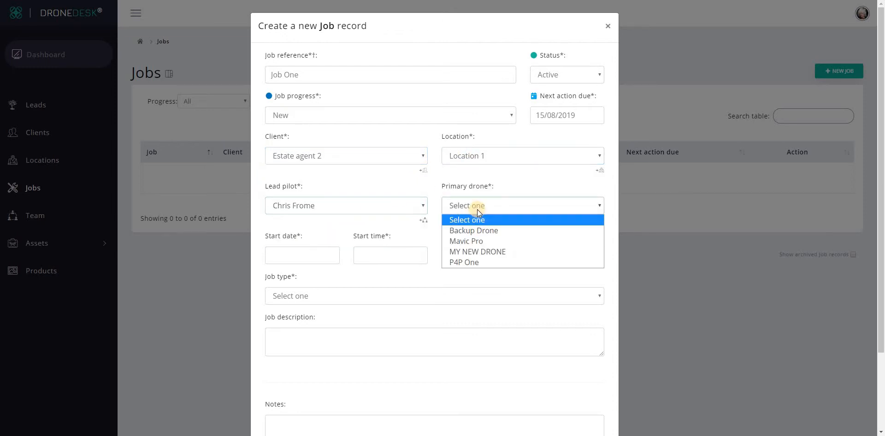
pyautogui.click(461, 253)
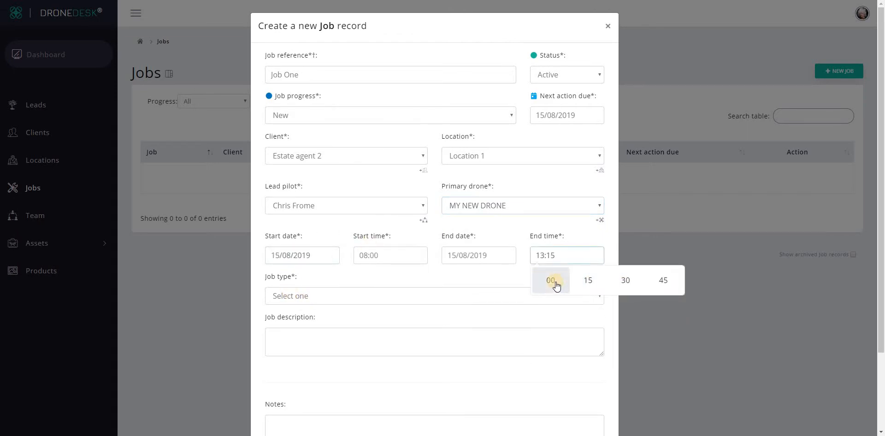
pyautogui.click(553, 282)
# Set the job type to 'Video/photo - Real estate'
pyautogui.click(324, 296)
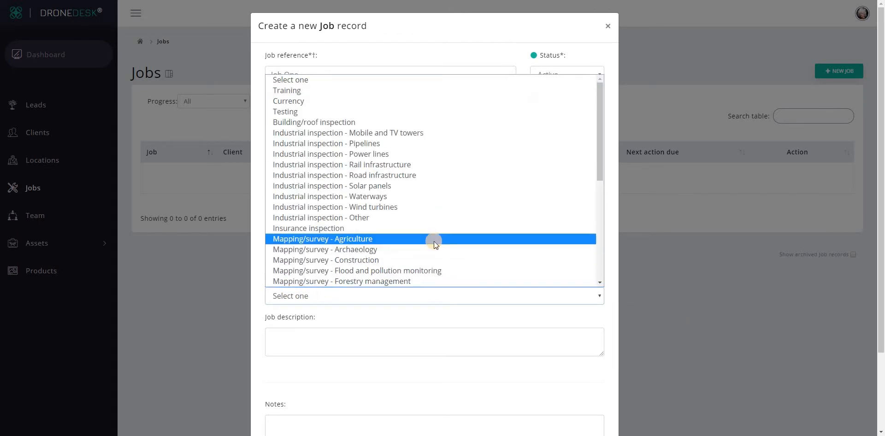
pyautogui.scroll(-5, 433, 242)
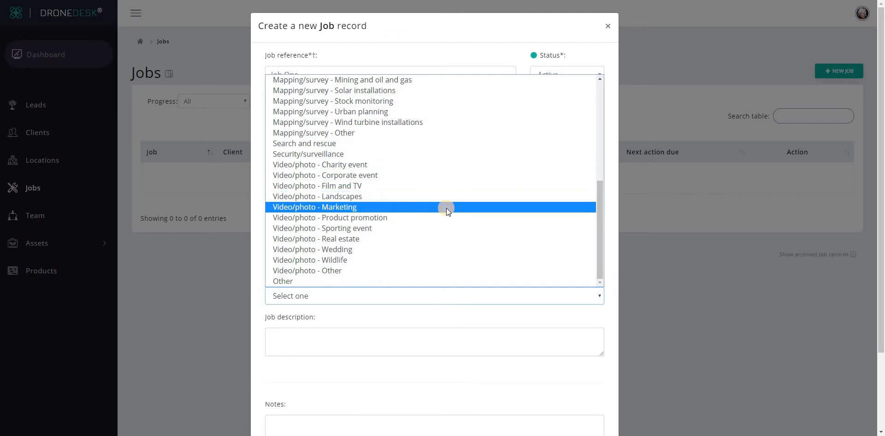
pyautogui.scroll(3, 446, 208)
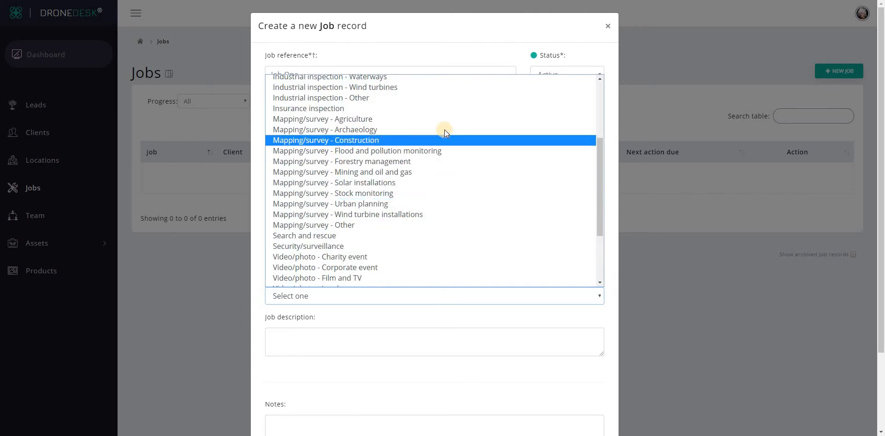
pyautogui.scroll(-3, 443, 209)
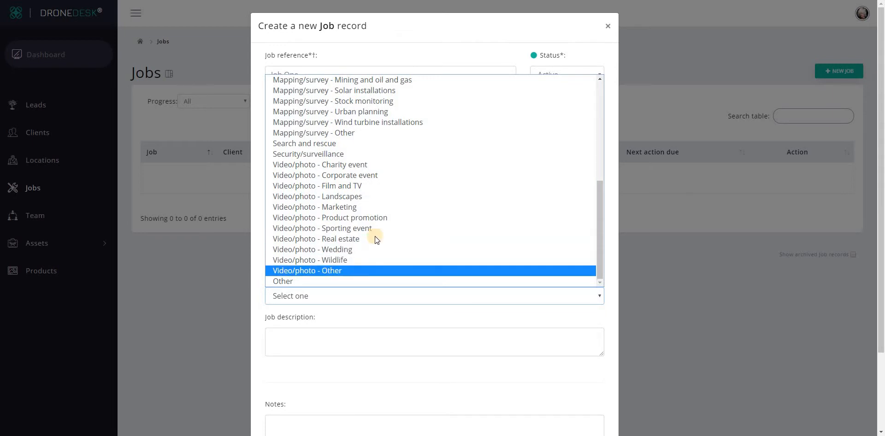
pyautogui.scroll(5, 379, 211)
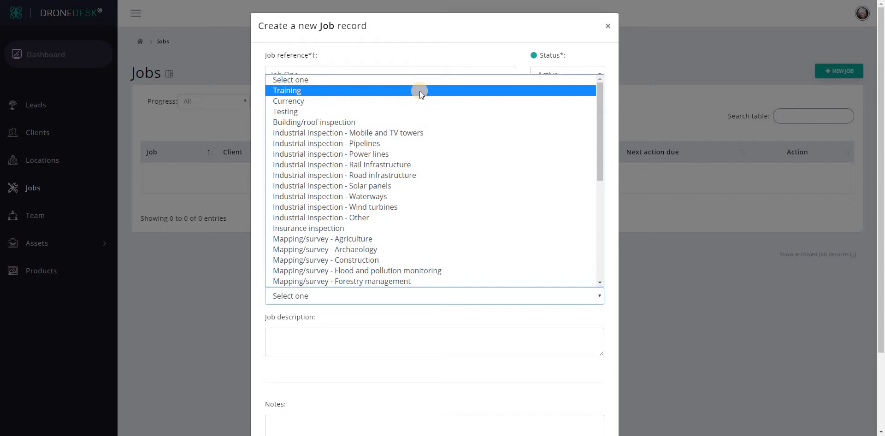
pyautogui.scroll(-5, 382, 212)
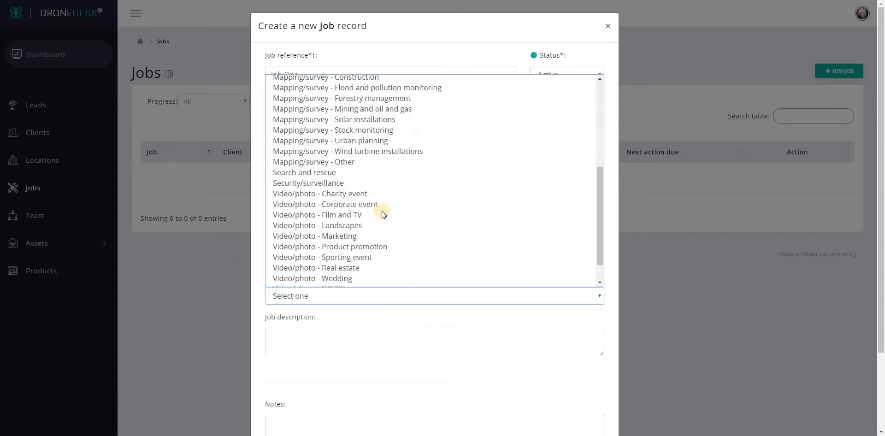
pyautogui.scroll(-1, 381, 211)
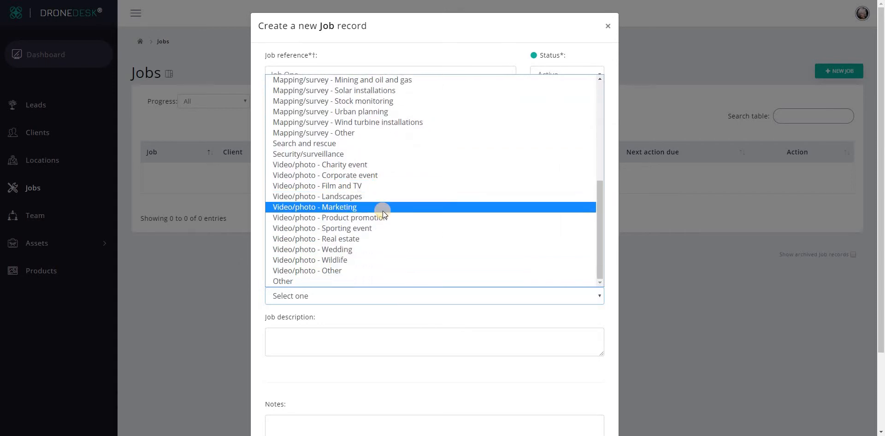
pyautogui.click(365, 239)
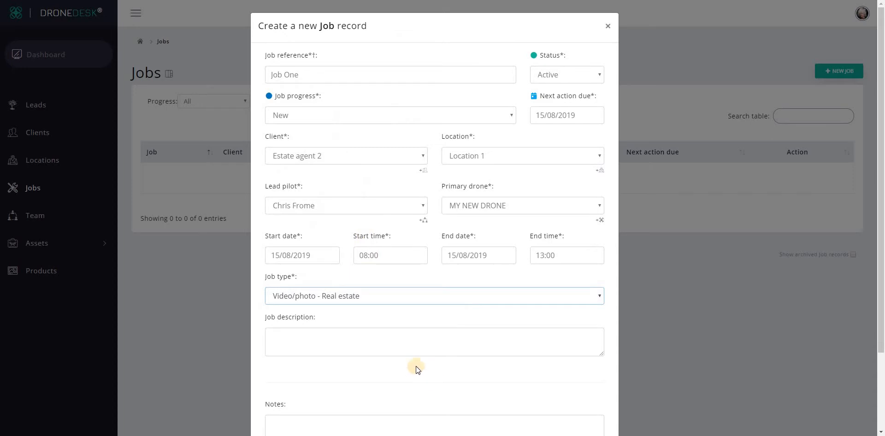
# Describe Job One as 'Marketing shots (stills and video) for country estate sale' and save it
pyautogui.click(410, 331)
pyautogui.scroll(-2, 413, 324)
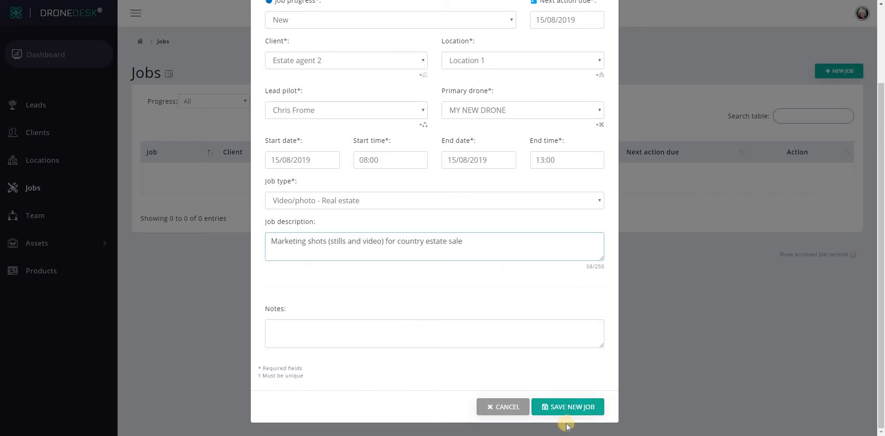
pyautogui.click(562, 412)
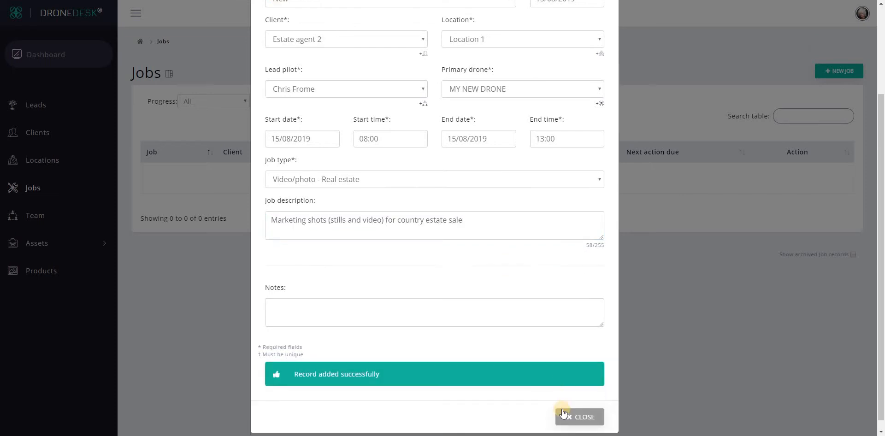
pyautogui.click(565, 409)
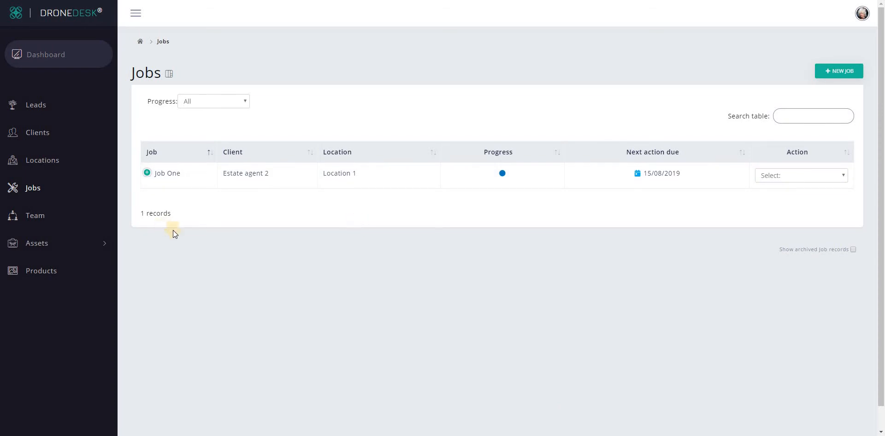
pyautogui.click(147, 173)
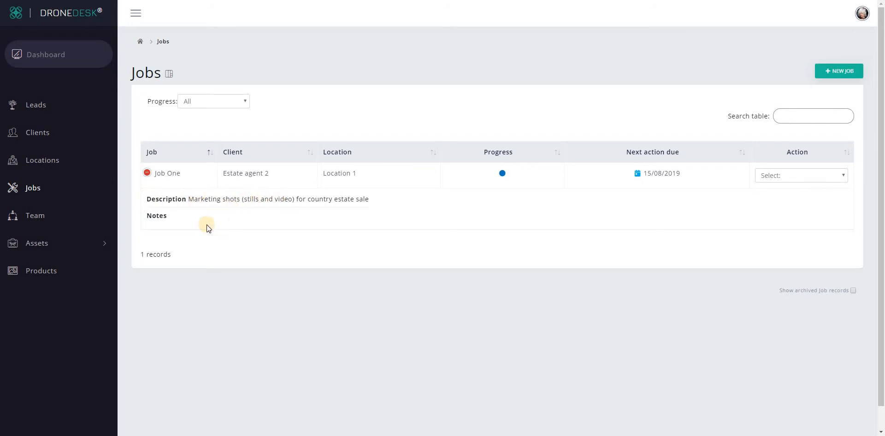
pyautogui.click(147, 172)
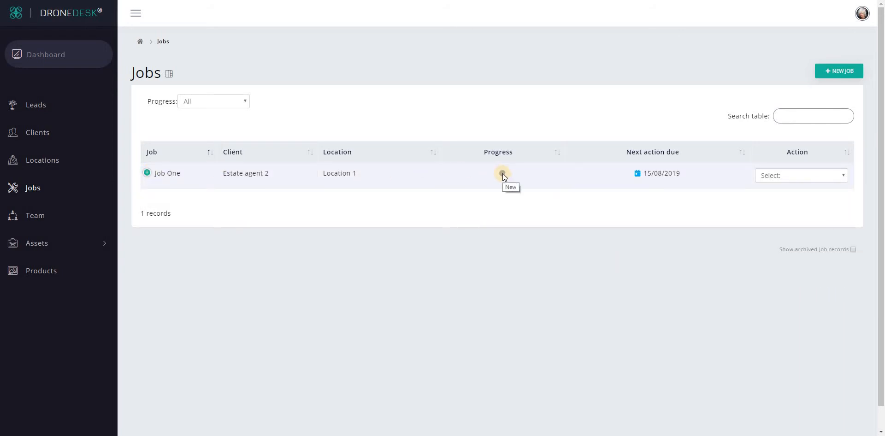
pyautogui.moveTo(638, 177)
pyautogui.click(793, 178)
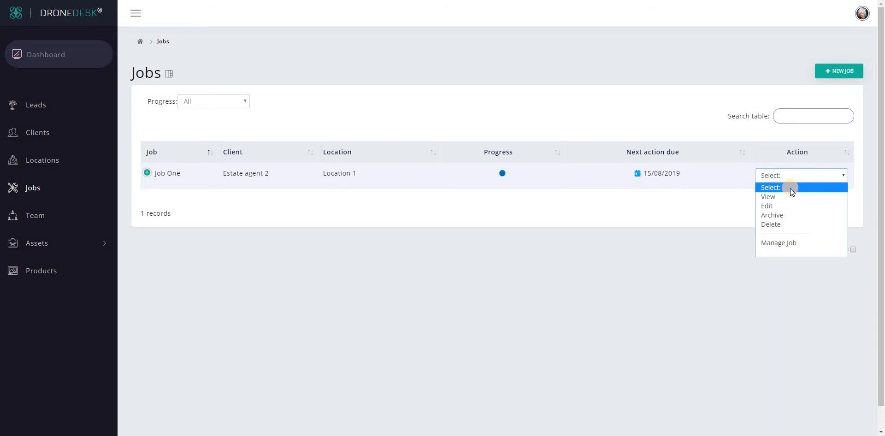
pyautogui.click(799, 243)
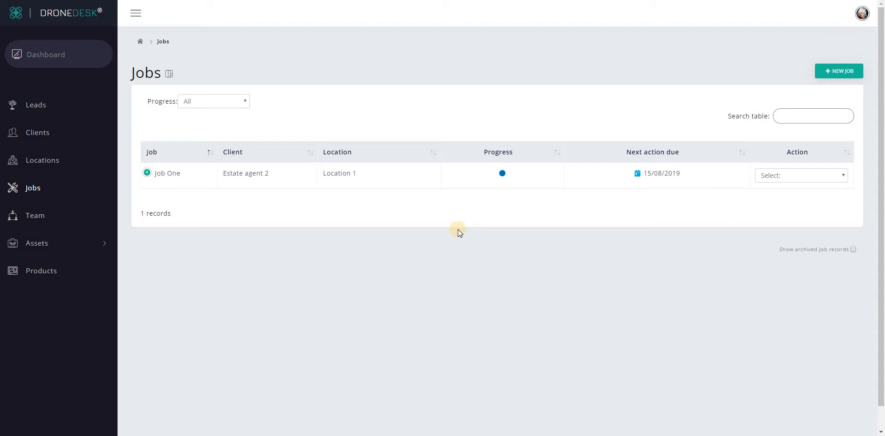
# Start a new client record in Clients and enter the client's e-mail address
pyautogui.click(37, 136)
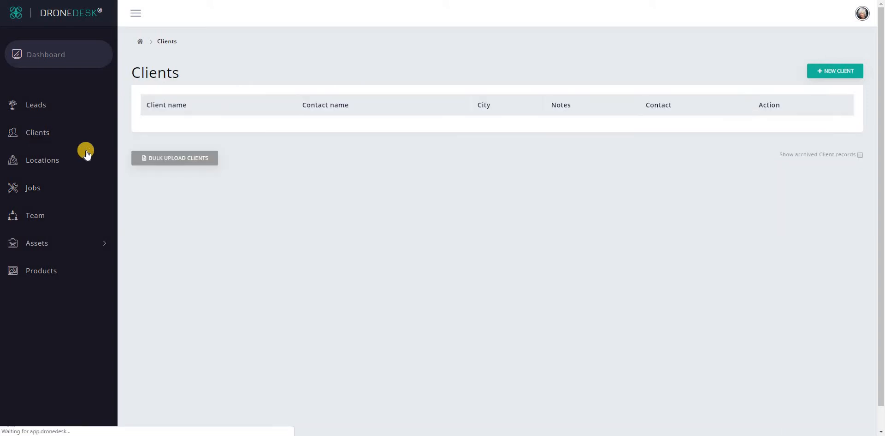
pyautogui.click(834, 71)
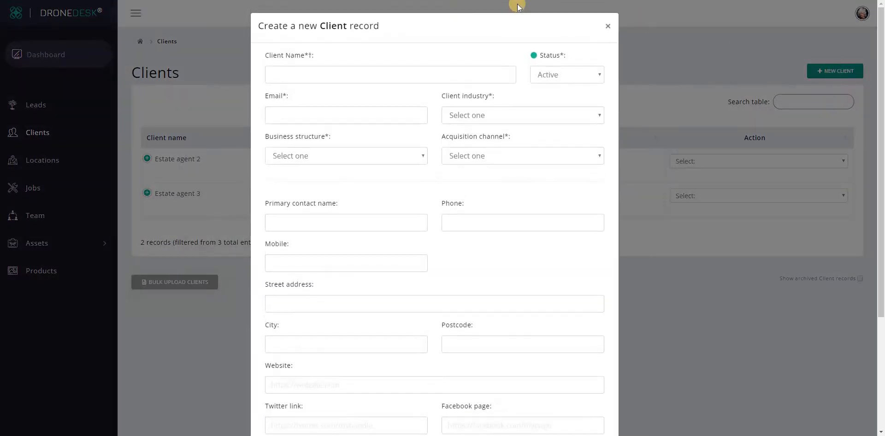
pyautogui.click(338, 116)
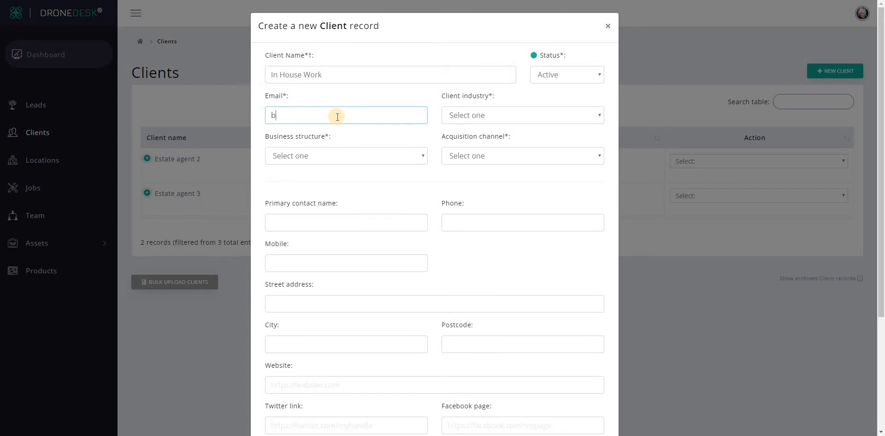
# Set industry, business structure and acquisition channel to Other, then save the client
pyautogui.click(498, 115)
pyautogui.scroll(-4, 502, 309)
pyautogui.click(496, 330)
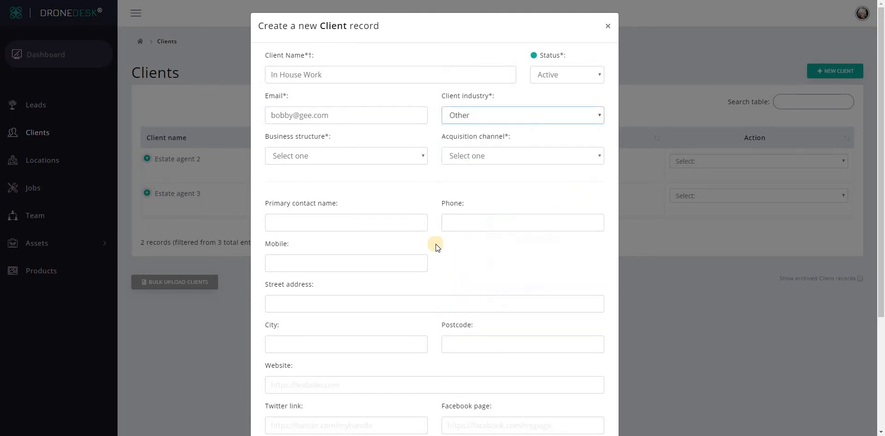
pyautogui.click(331, 156)
pyautogui.click(328, 245)
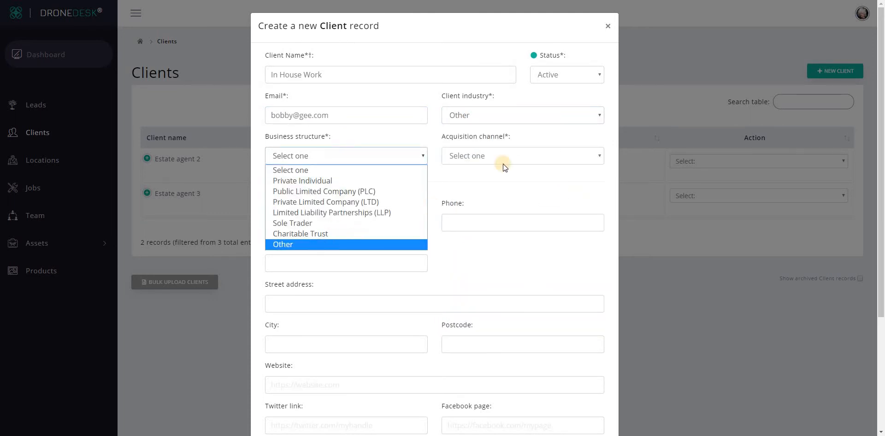
pyautogui.click(513, 162)
pyautogui.click(479, 336)
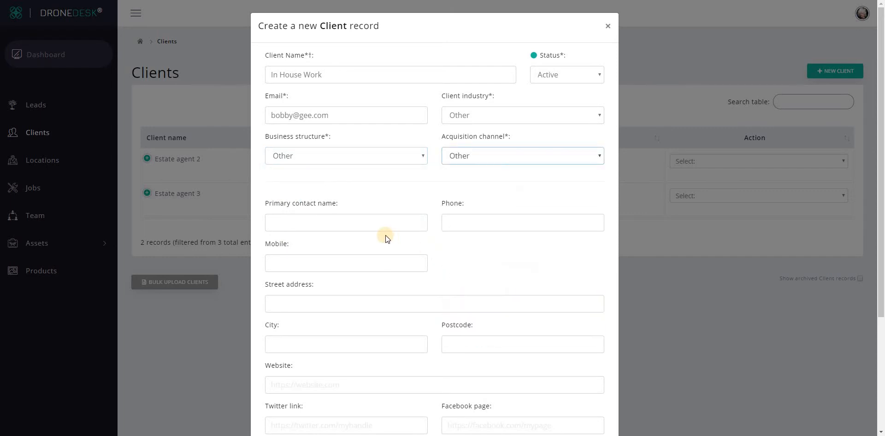
pyautogui.scroll(-3, 386, 238)
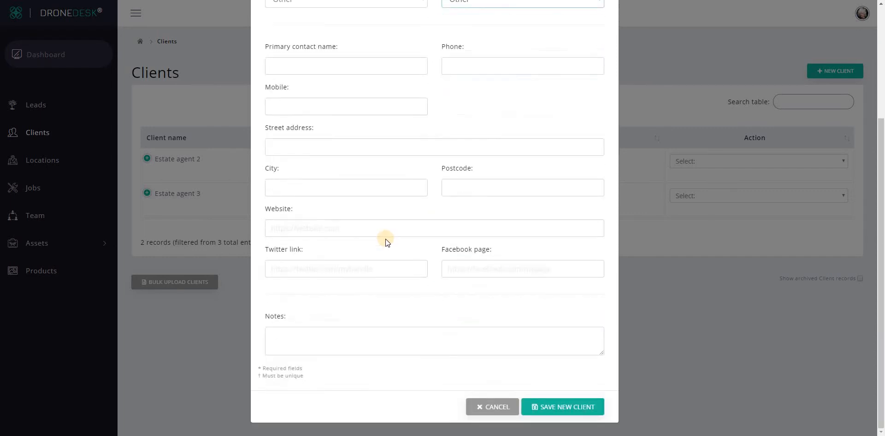
pyautogui.click(574, 409)
pyautogui.scroll(-1, 579, 355)
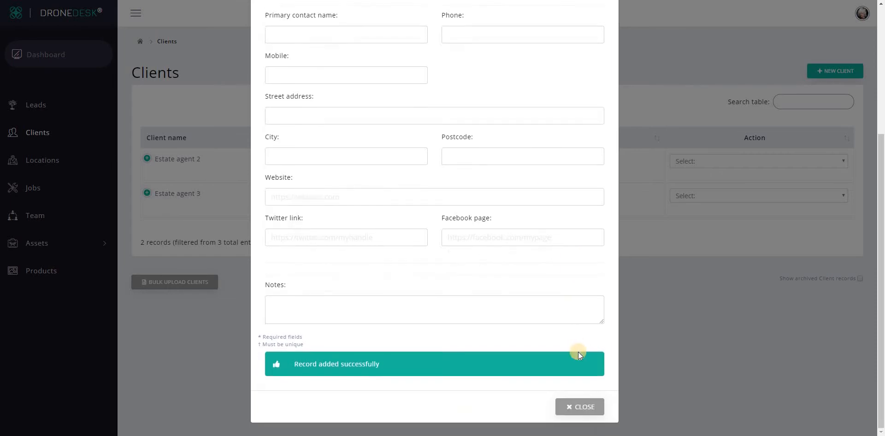
pyautogui.click(573, 405)
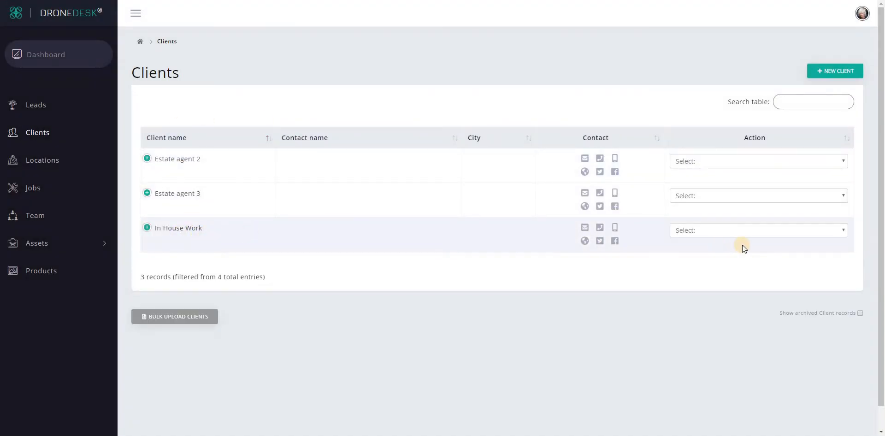
pyautogui.click(739, 233)
pyautogui.click(739, 233)
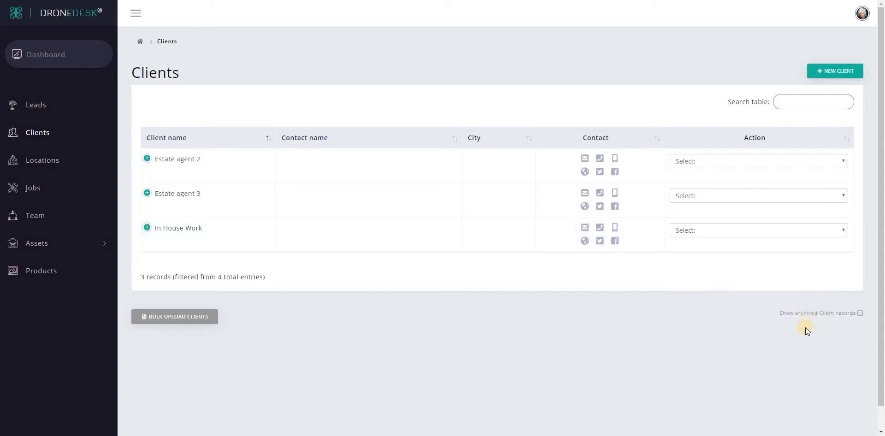
pyautogui.click(819, 314)
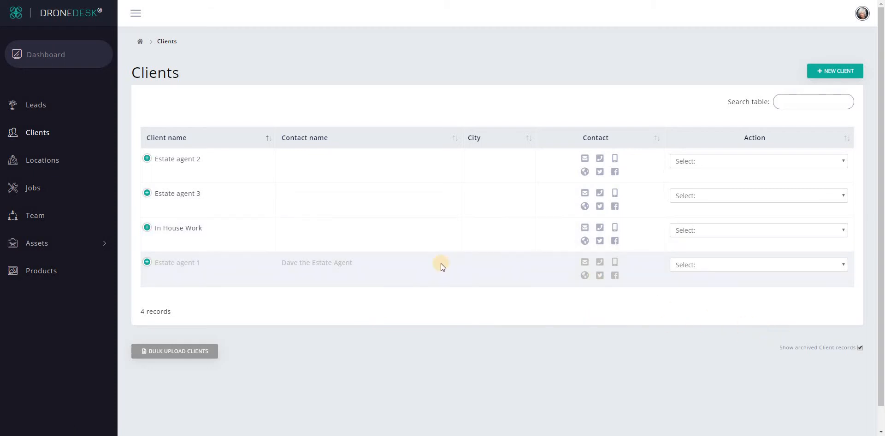
pyautogui.click(835, 348)
# Start a new job 'Testing Parachute' for client In House Work at Location 2
pyautogui.click(36, 189)
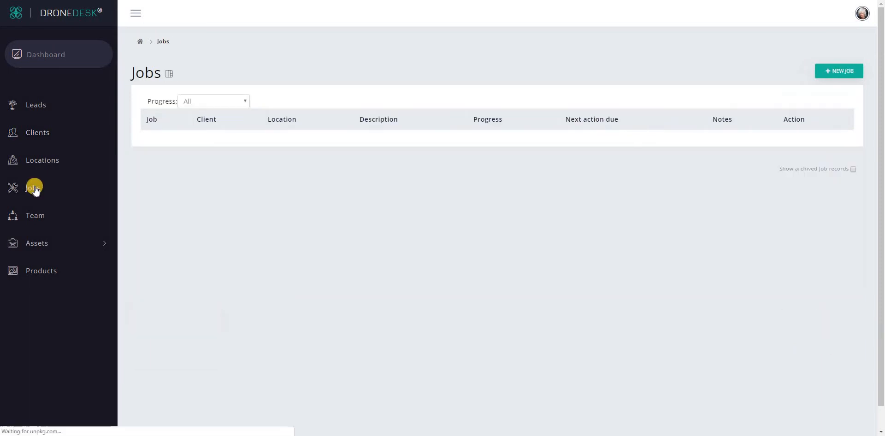
pyautogui.click(845, 76)
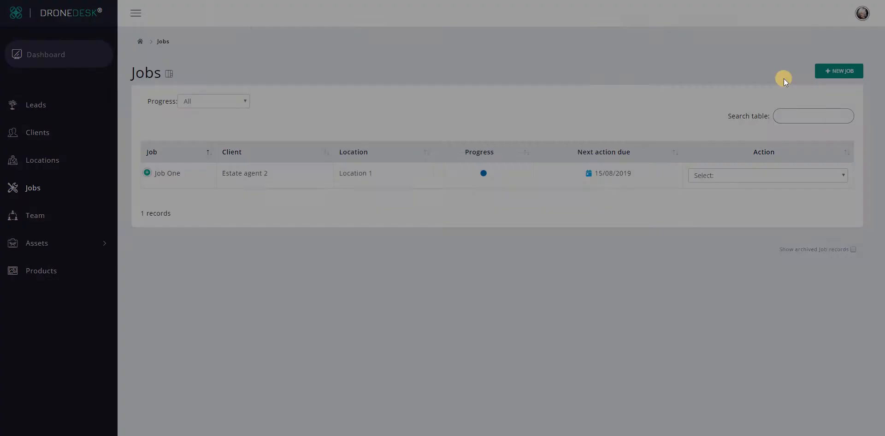
pyautogui.click(422, 82)
pyautogui.write('Testing Parachute')
pyautogui.click(330, 156)
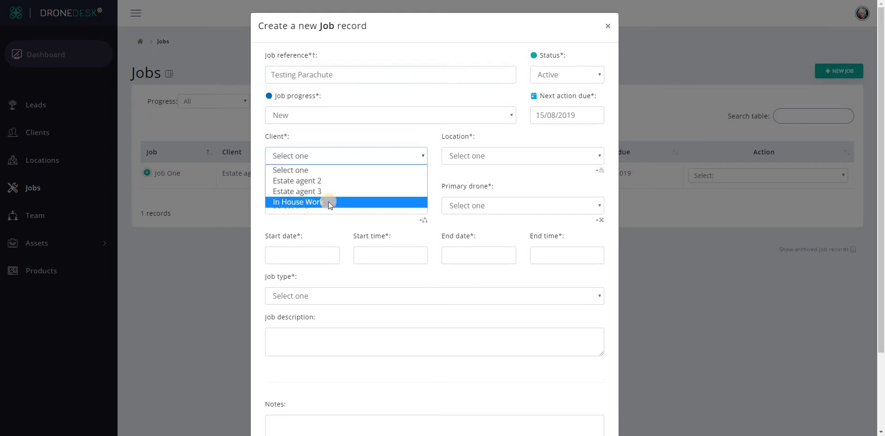
pyautogui.click(372, 199)
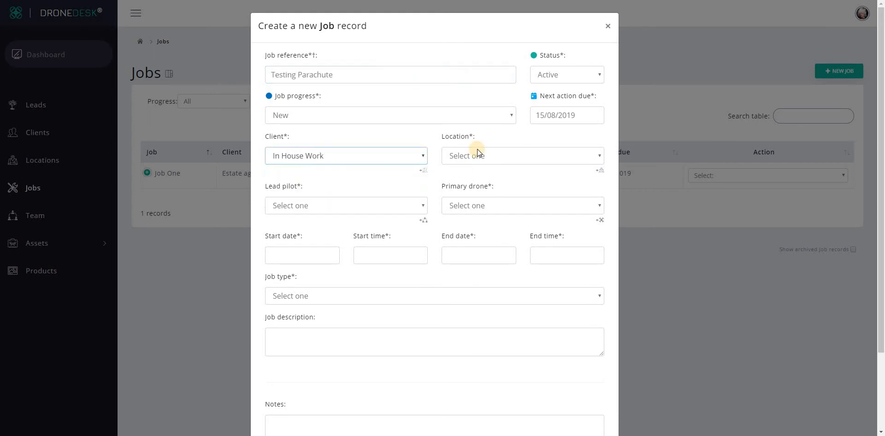
pyautogui.click(477, 152)
pyautogui.click(475, 192)
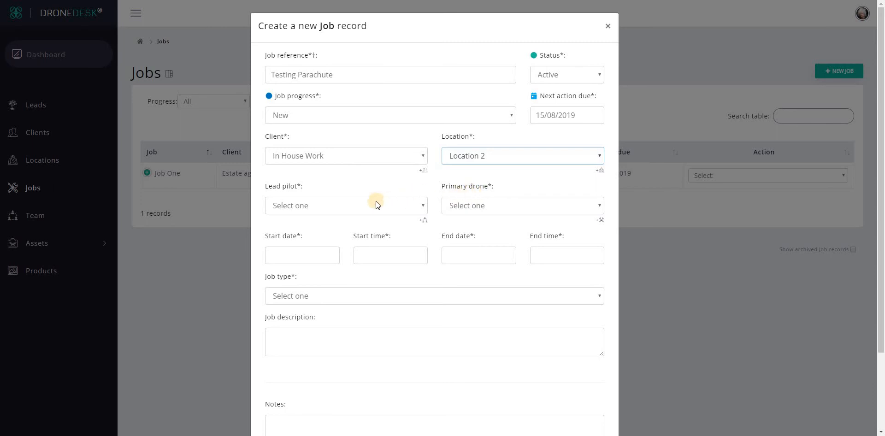
# Set end time 12:00 and job type Testing, add a description, and save the job
pyautogui.click(360, 204)
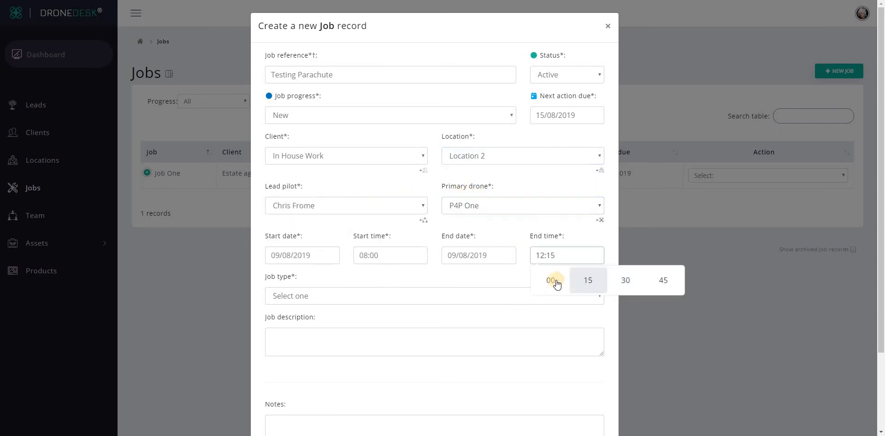
pyautogui.click(554, 281)
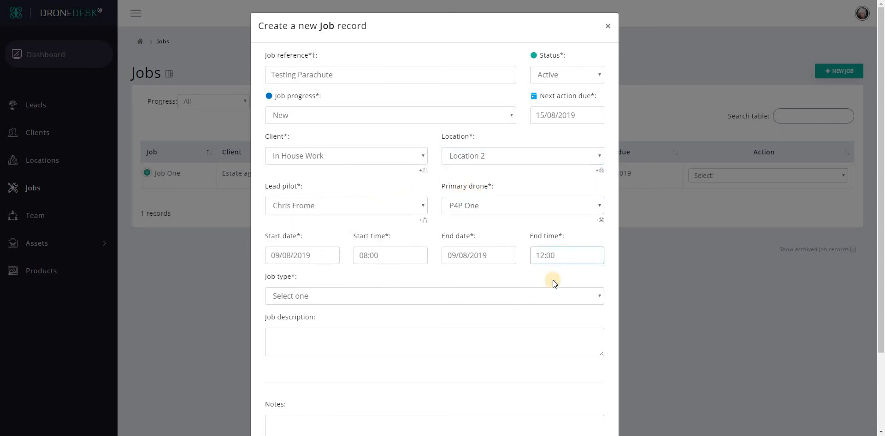
pyautogui.click(402, 295)
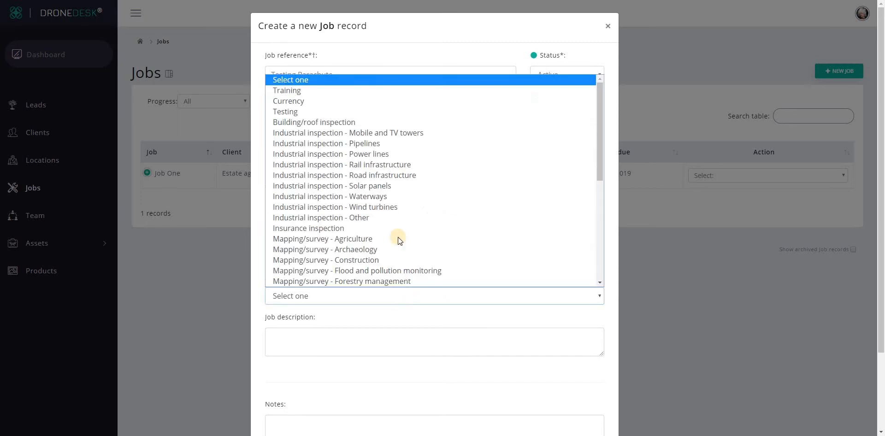
pyautogui.click(354, 113)
pyautogui.scroll(-2, 445, 387)
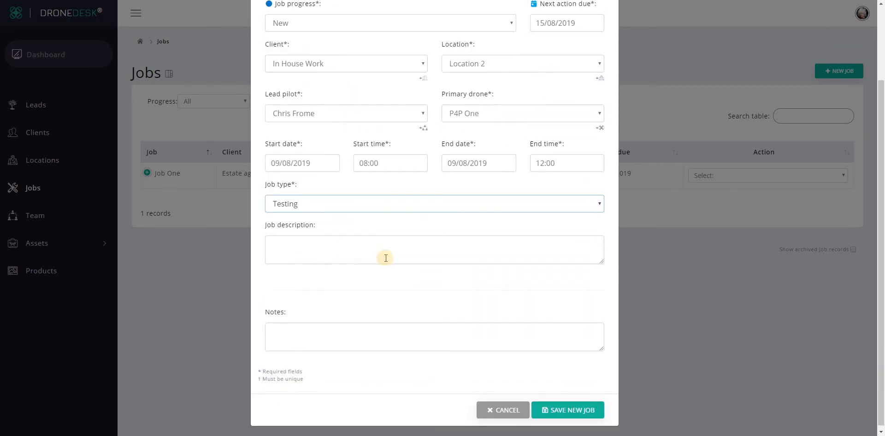
pyautogui.click(396, 250)
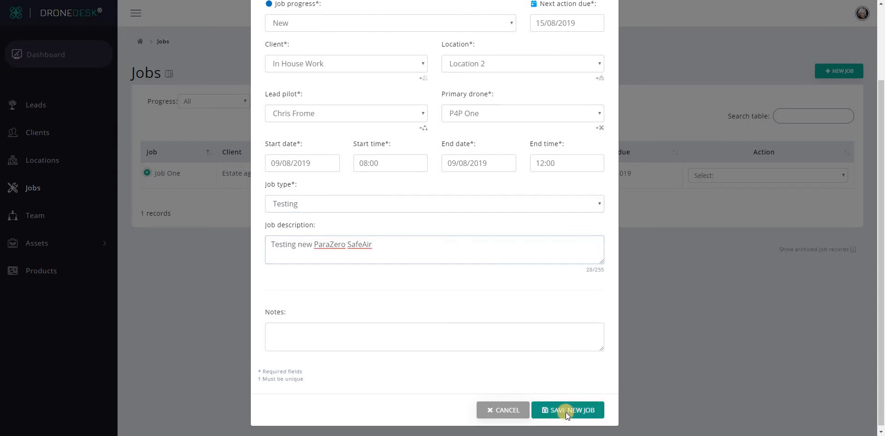
pyautogui.click(566, 412)
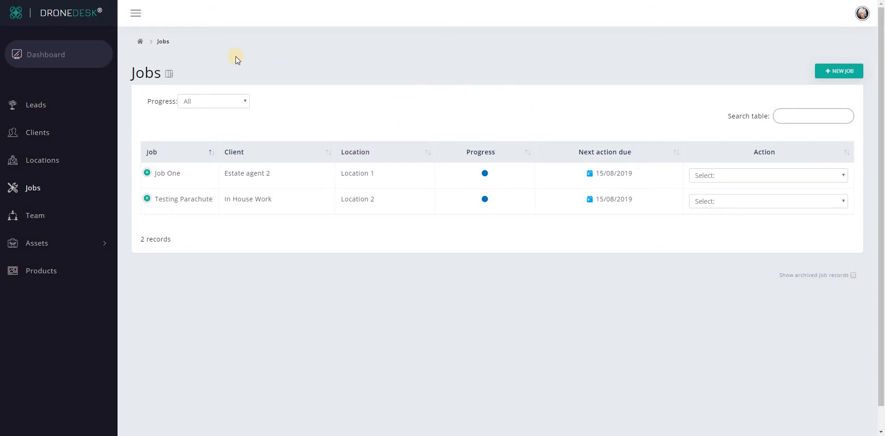
# Show the jobs as a Kanban board, with Job One and Testing Parachute under New
pyautogui.click(168, 77)
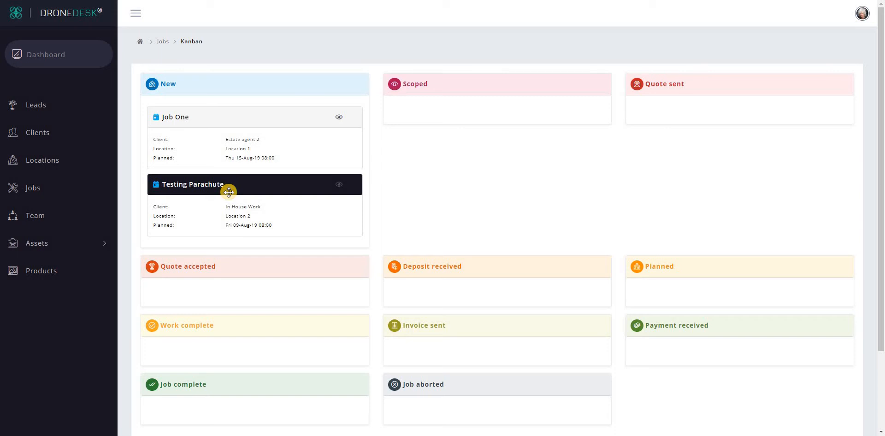
# Drag the Testing Parachute card into the Planned column, then return to the Jobs list
pyautogui.moveTo(237, 180); pyautogui.dragTo(724, 241)
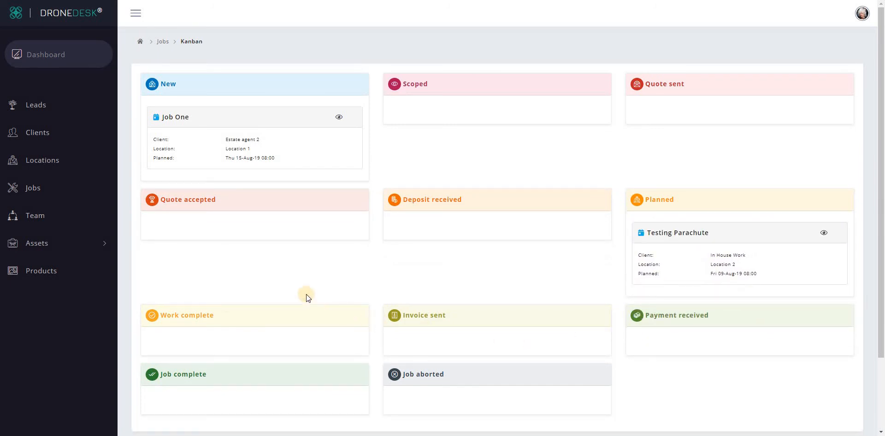
pyautogui.moveTo(738, 237); pyautogui.dragTo(757, 230)
pyautogui.click(31, 190)
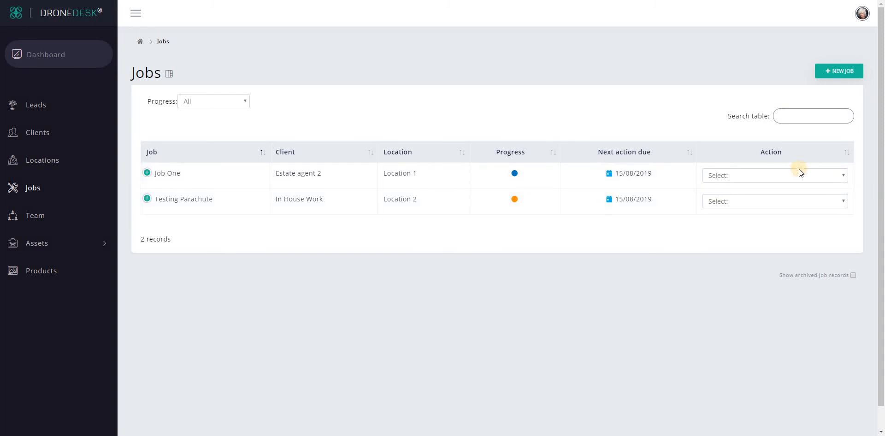
# Change Testing Parachute's next action due date to 01/08/2019 and save
pyautogui.click(757, 202)
pyautogui.click(754, 231)
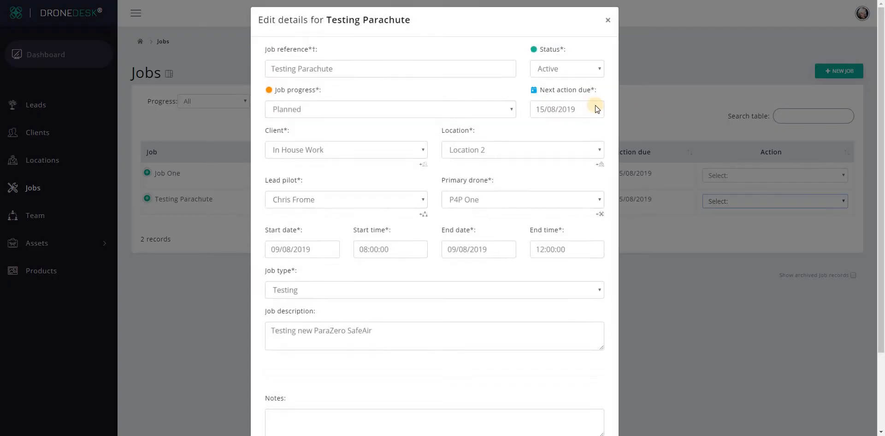
pyautogui.click(556, 115)
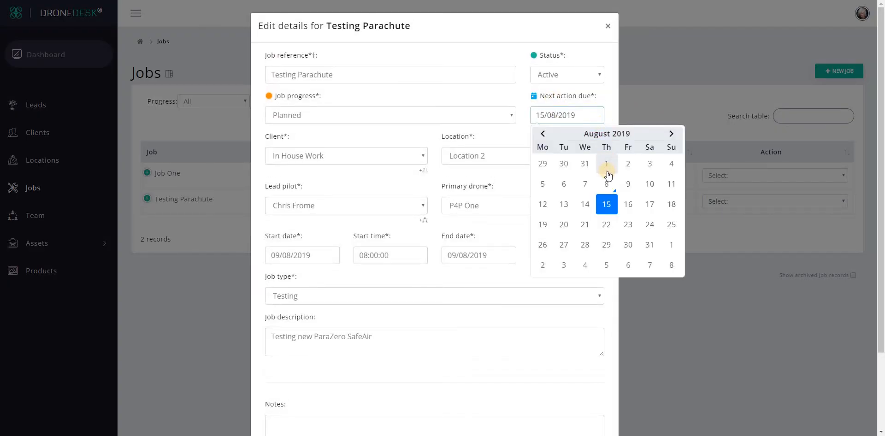
pyautogui.click(607, 164)
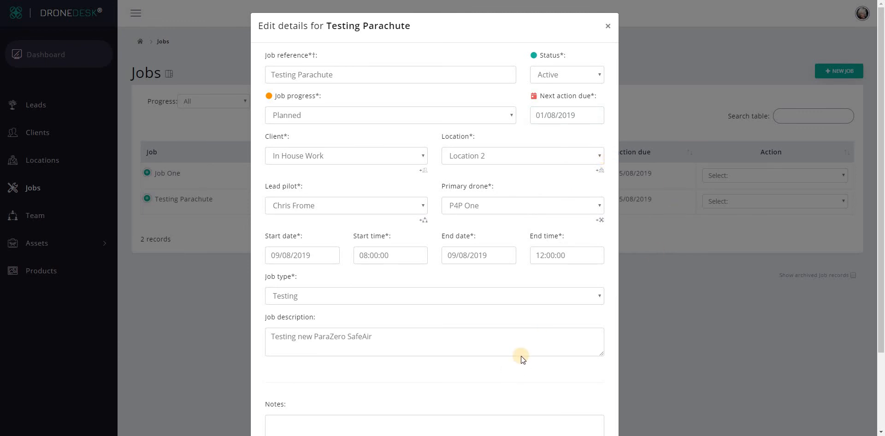
pyautogui.scroll(-2, 517, 348)
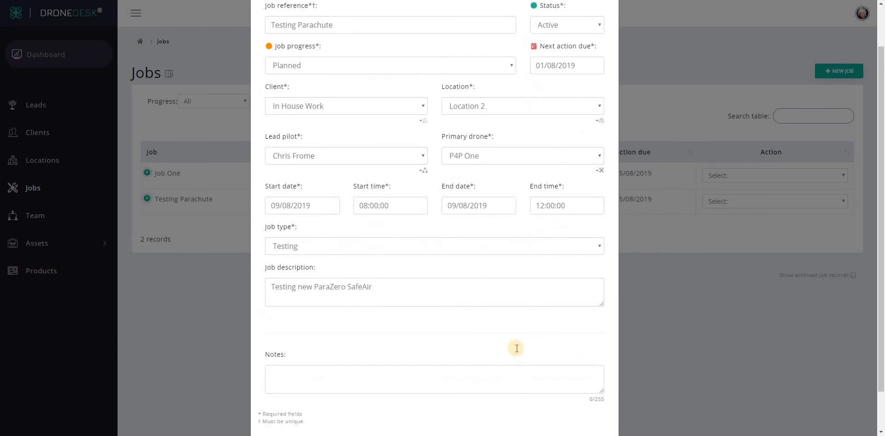
pyautogui.click(560, 408)
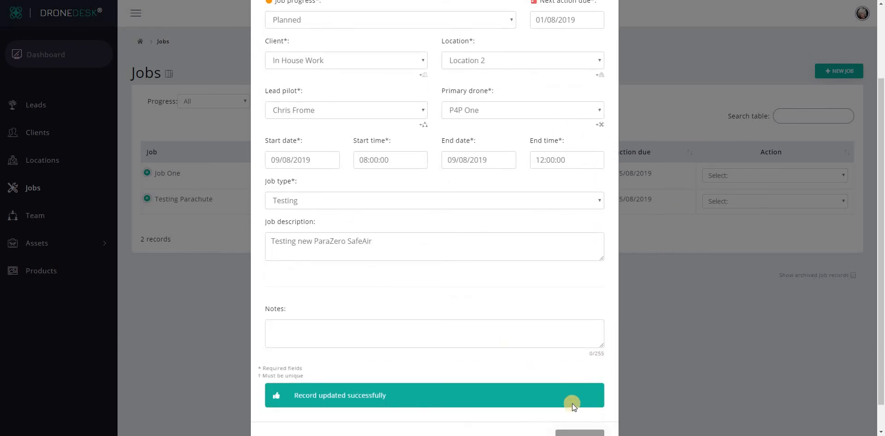
pyautogui.click(575, 431)
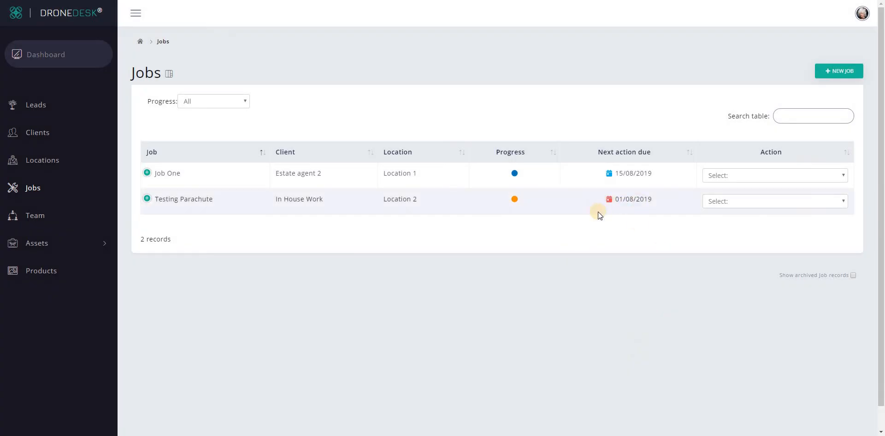
pyautogui.click(170, 76)
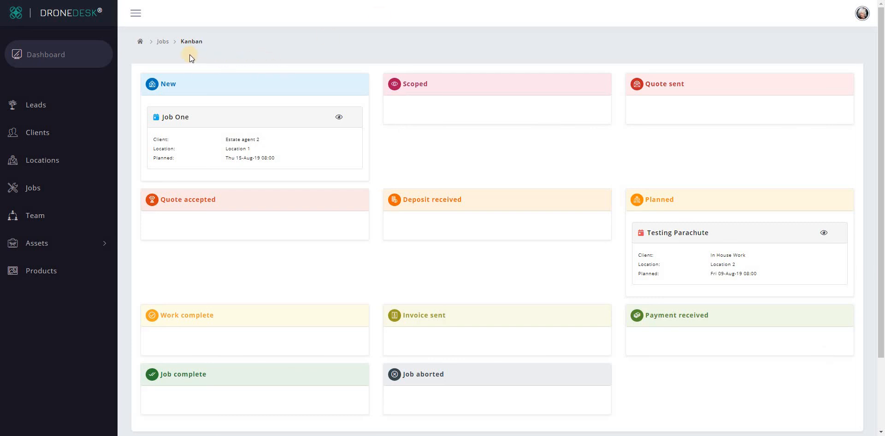
pyautogui.click(165, 45)
pyautogui.click(786, 201)
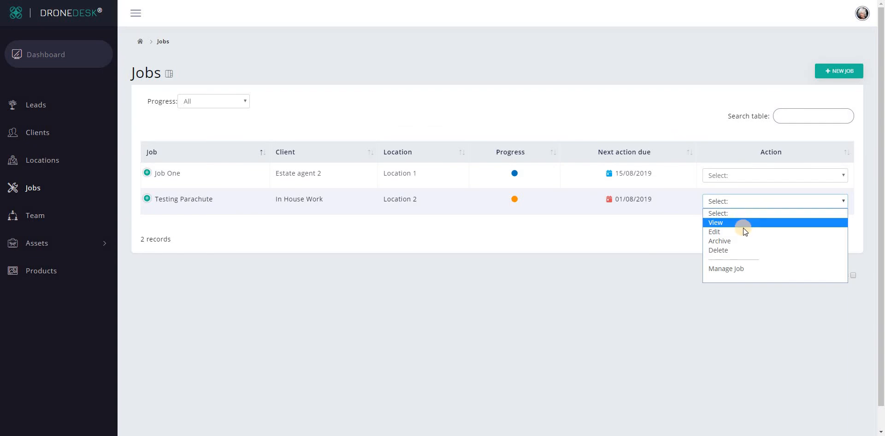
# Edit Testing Parachute to set its next action due date to 8 August 2019 and save
pyautogui.click(743, 228)
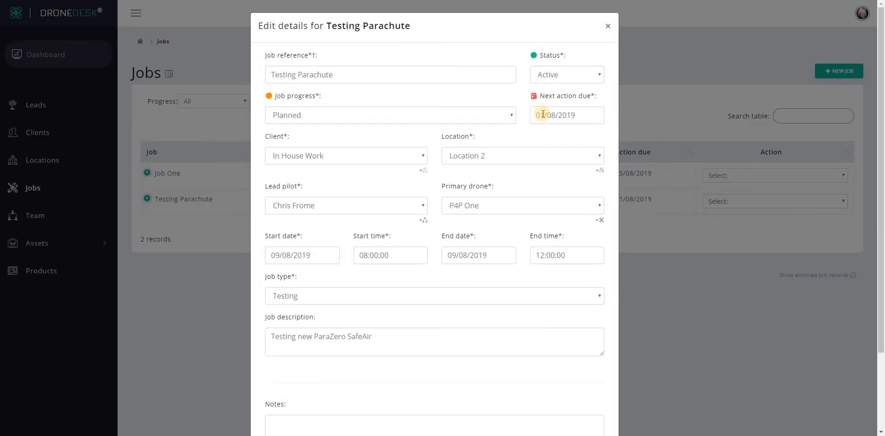
pyautogui.click(543, 114)
pyautogui.click(606, 182)
pyautogui.scroll(-2, 530, 331)
pyautogui.click(577, 407)
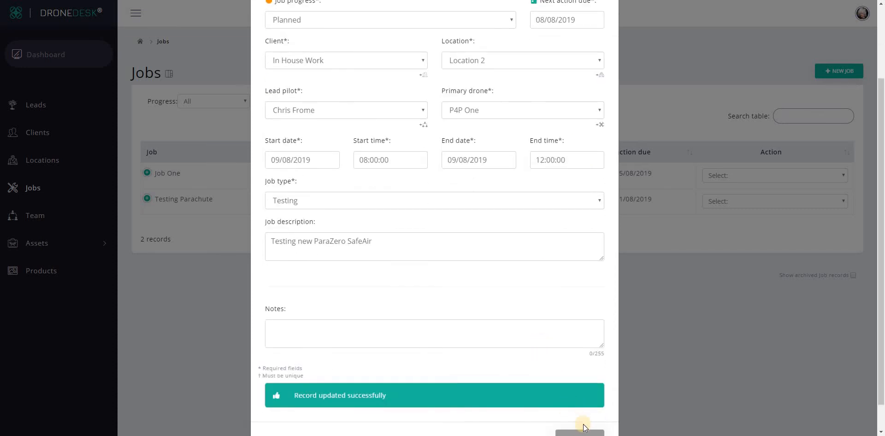
pyautogui.click(580, 431)
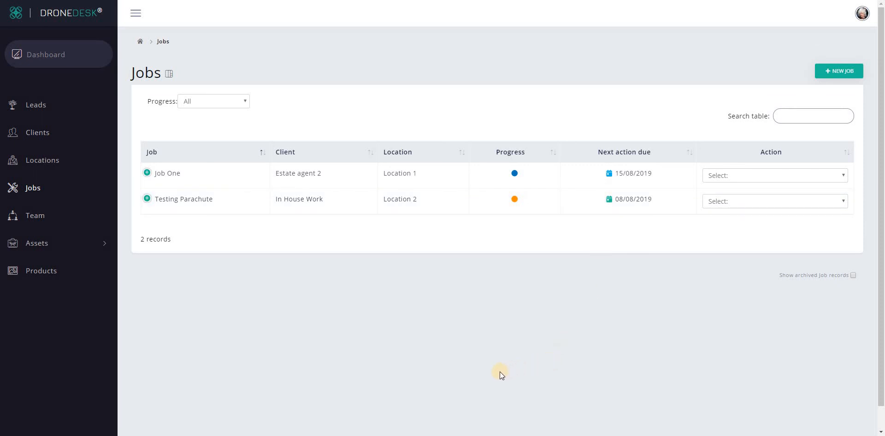
pyautogui.click(169, 74)
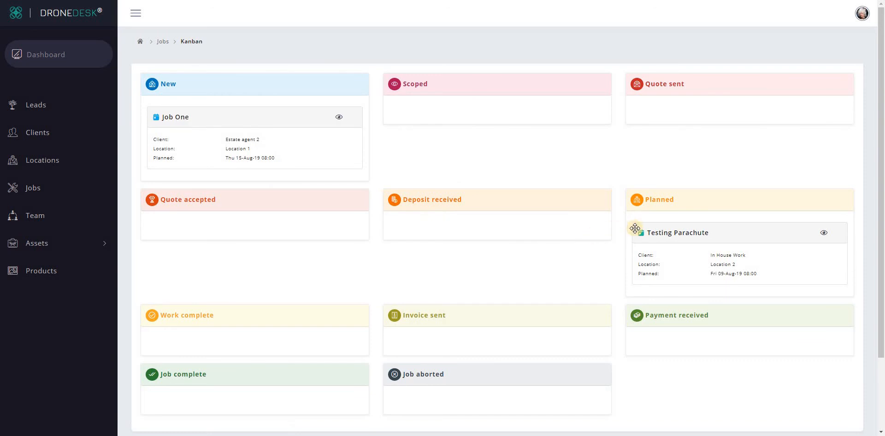
pyautogui.click(162, 42)
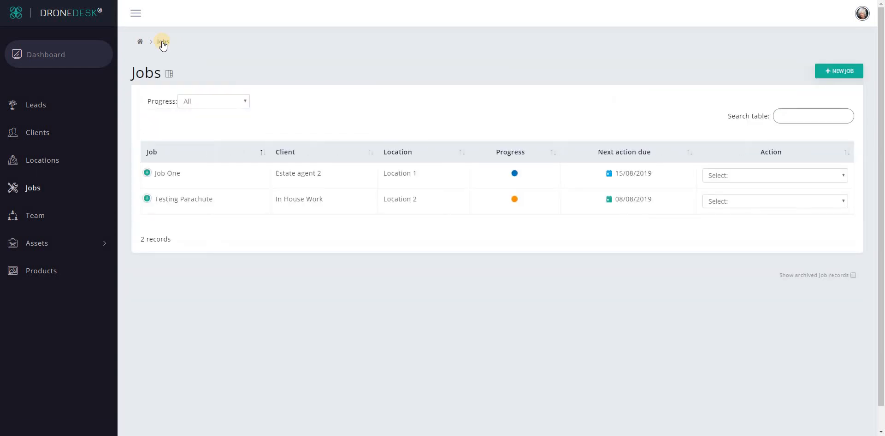